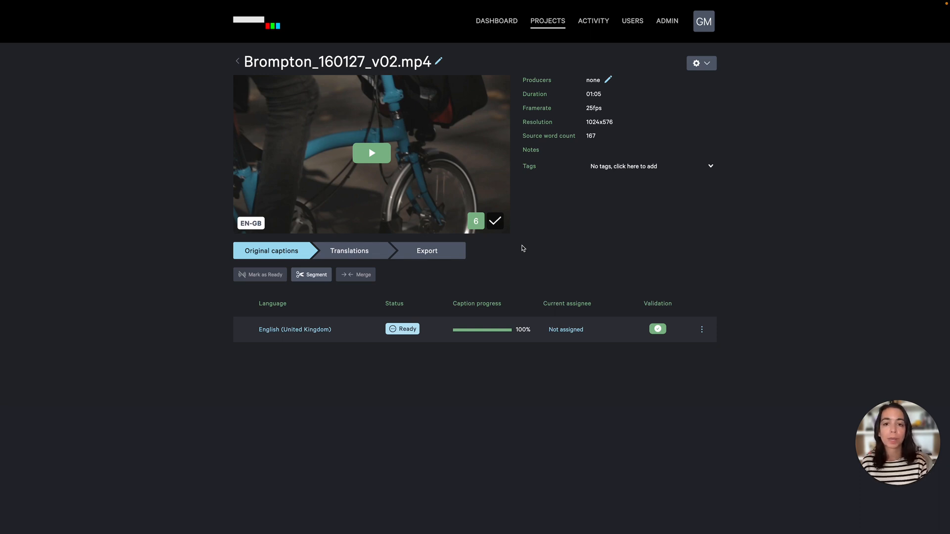
Start a CaptionHub Voiceover export for English (United Kingdom) and set the voice provider to Eleven Labs.
{"action": "left_click", "coordinate": [444, 255]}
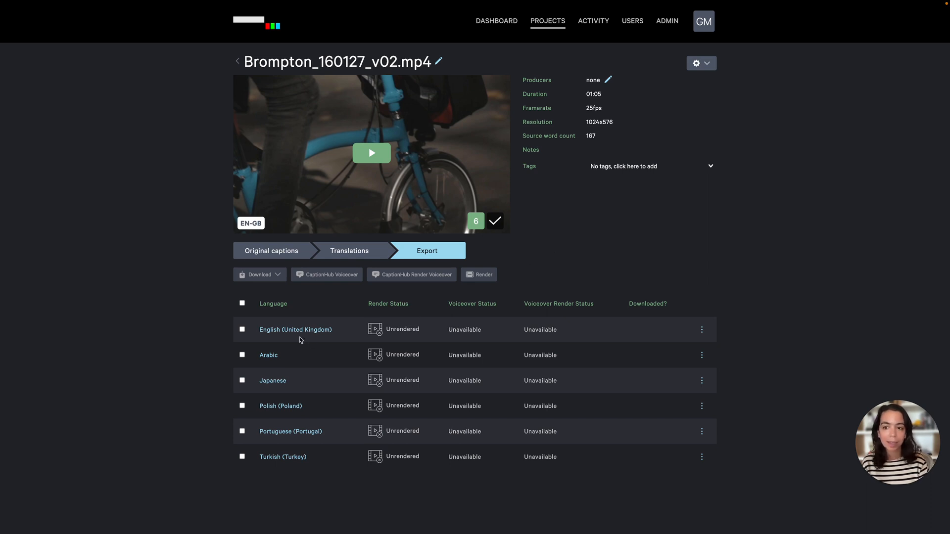
{"action": "left_click", "coordinate": [242, 330]}
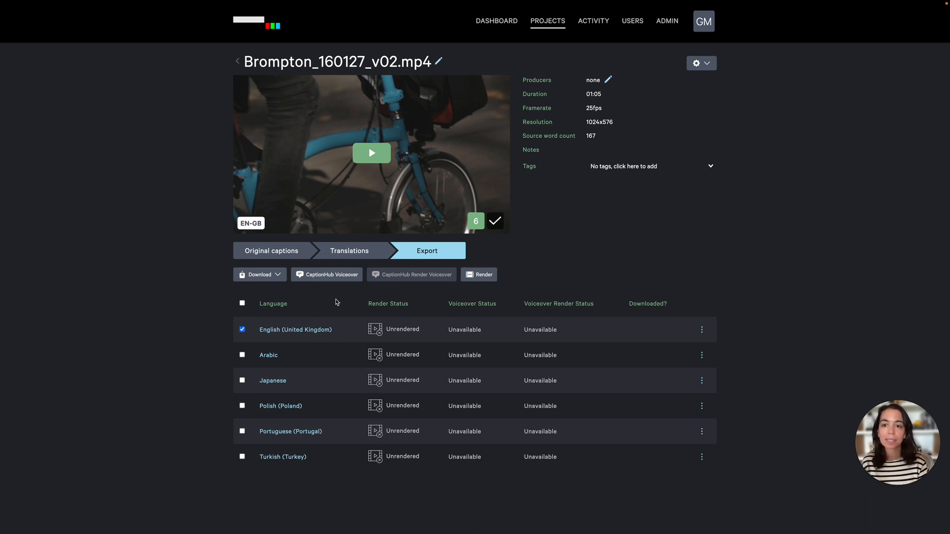
{"action": "left_click", "coordinate": [332, 275]}
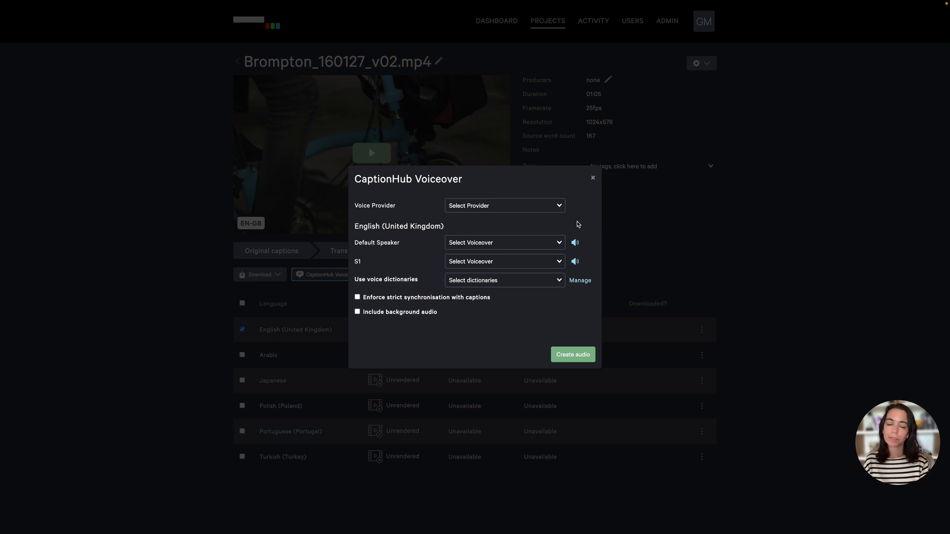
{"action": "left_click", "coordinate": [557, 205]}
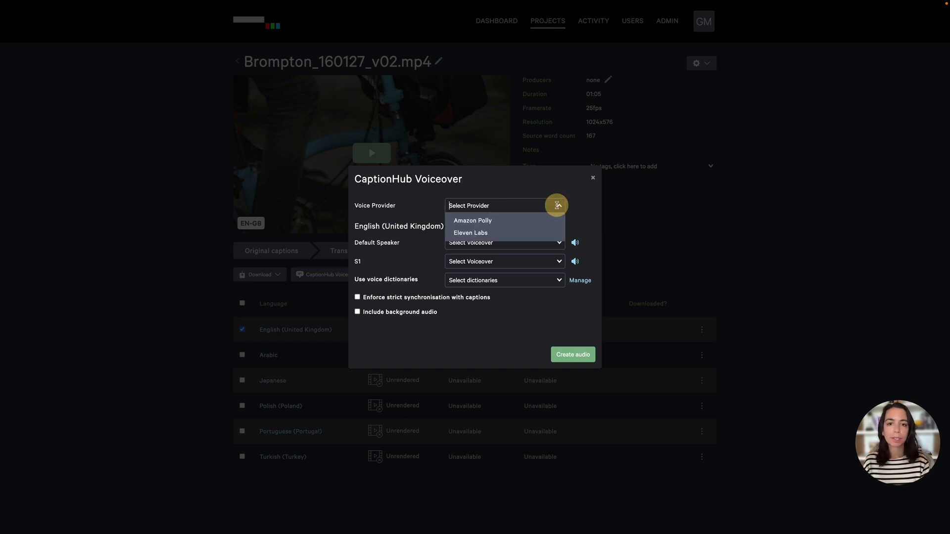
{"action": "left_click", "coordinate": [537, 232]}
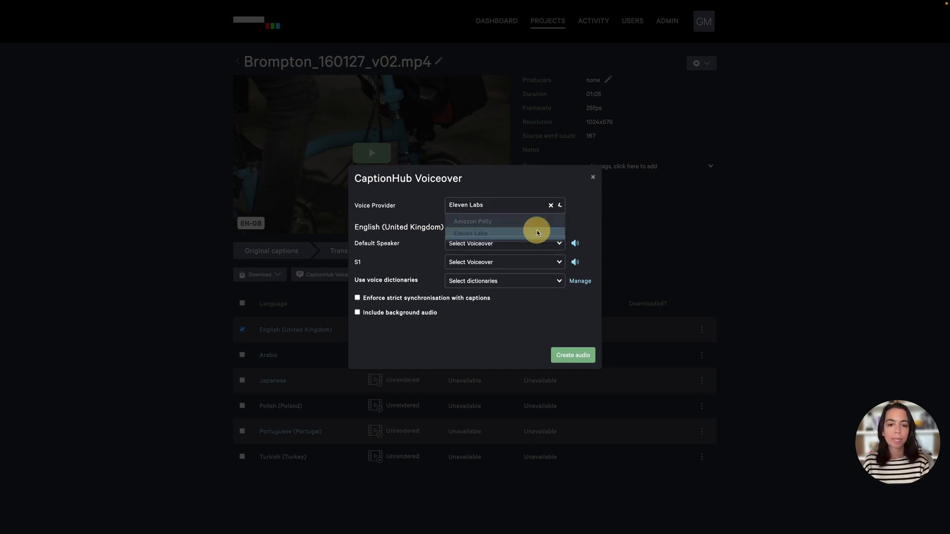
Assign the Bill (Male) voice to both the Default Speaker and S1 for English (United Kingdom).
{"action": "left_click", "coordinate": [508, 245]}
{"action": "left_click", "coordinate": [498, 258]}
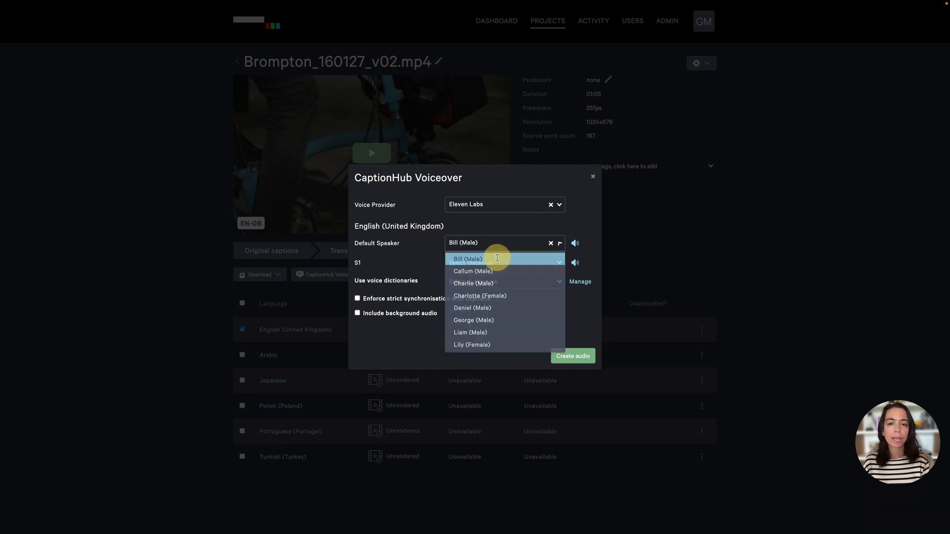
{"action": "left_click", "coordinate": [488, 262]}
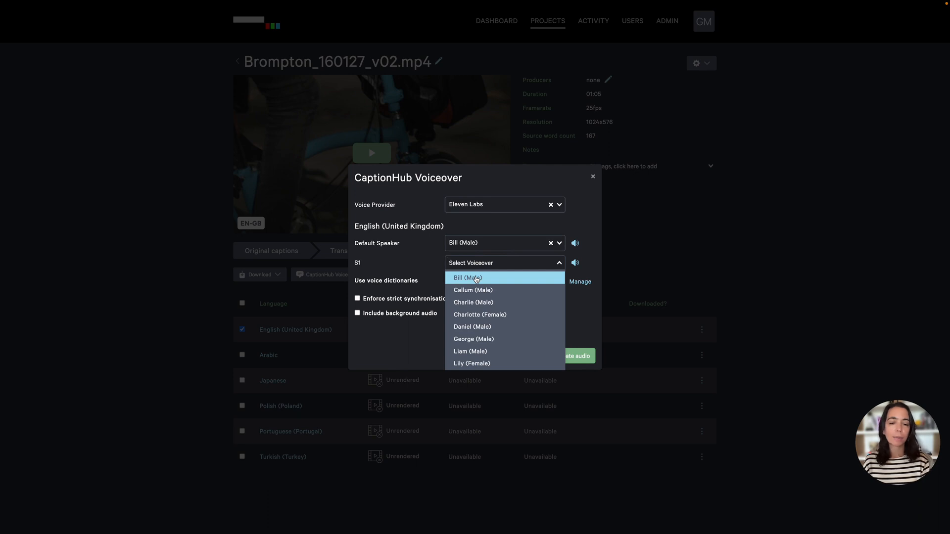
{"action": "left_click", "coordinate": [491, 278]}
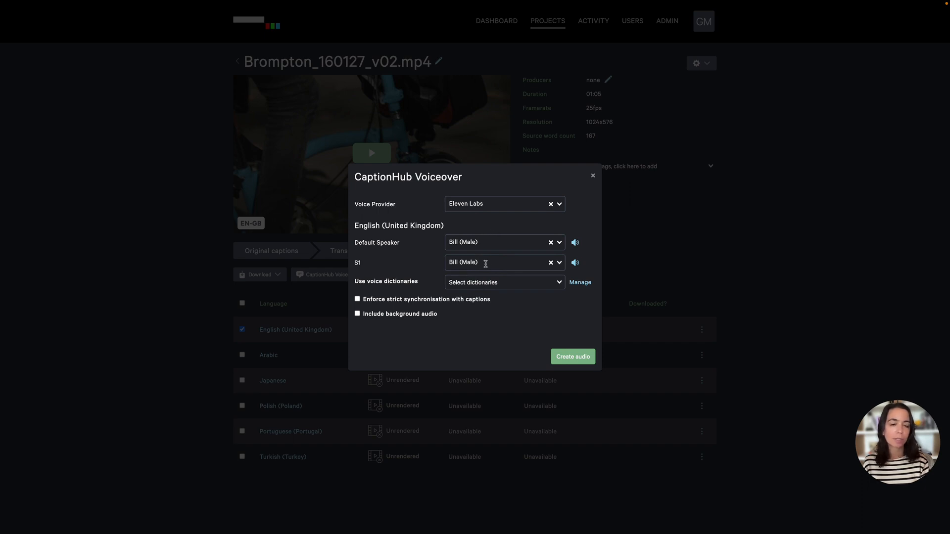
Preview the S1 voice and look through the available voices, keeping Bill (Male) selected.
{"action": "left_click", "coordinate": [575, 263]}
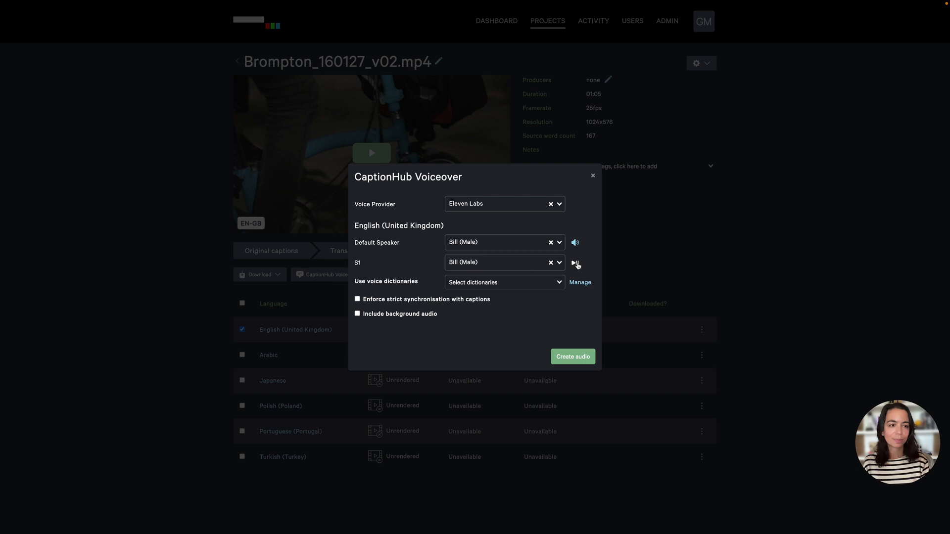
{"action": "left_click", "coordinate": [520, 262]}
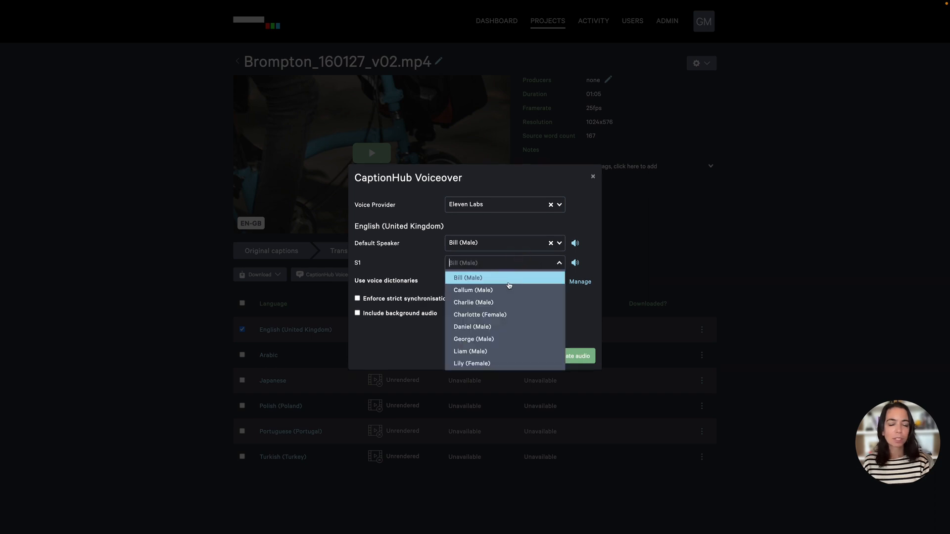
{"action": "scroll", "coordinate": [510, 322], "scroll_direction": "down", "scroll_amount": 2}
{"action": "scroll", "coordinate": [510, 322], "scroll_direction": "up", "scroll_amount": 2}
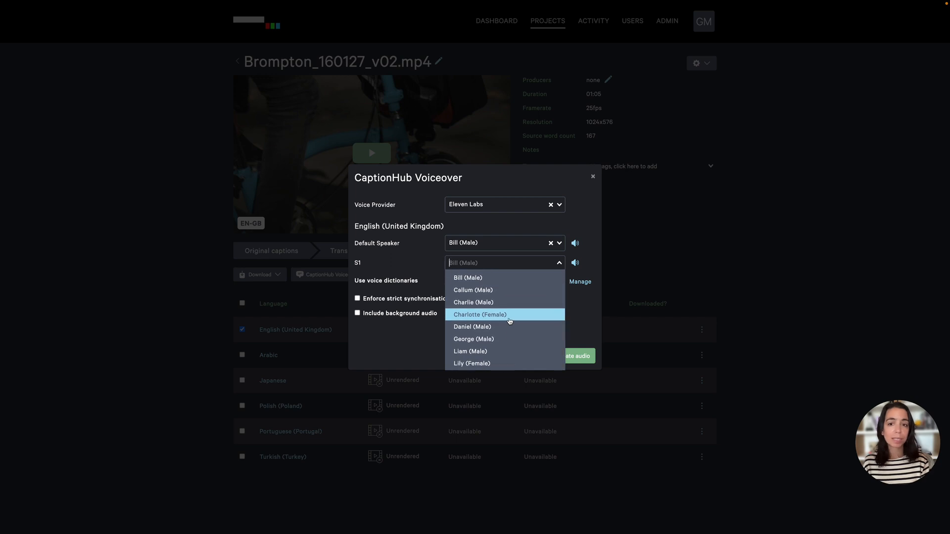
{"action": "left_click", "coordinate": [499, 262]}
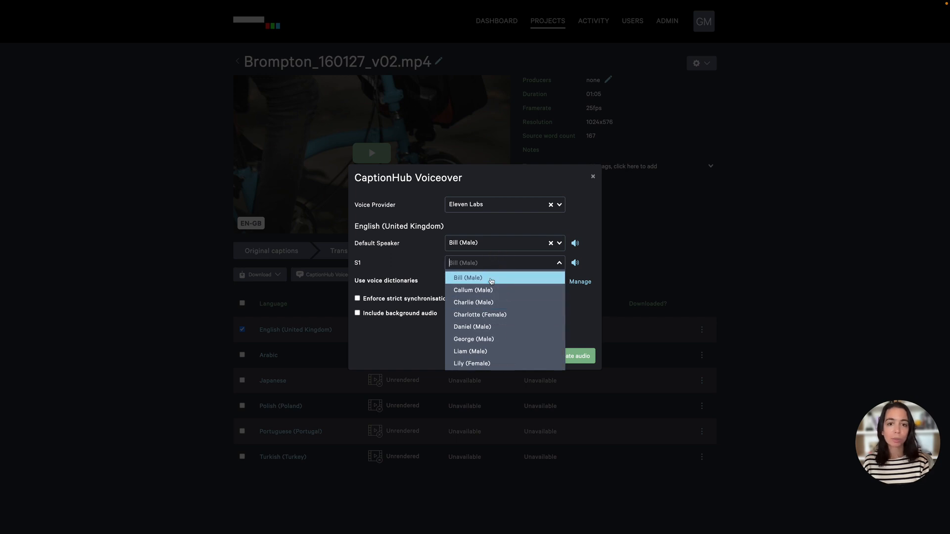
{"action": "left_click", "coordinate": [490, 279]}
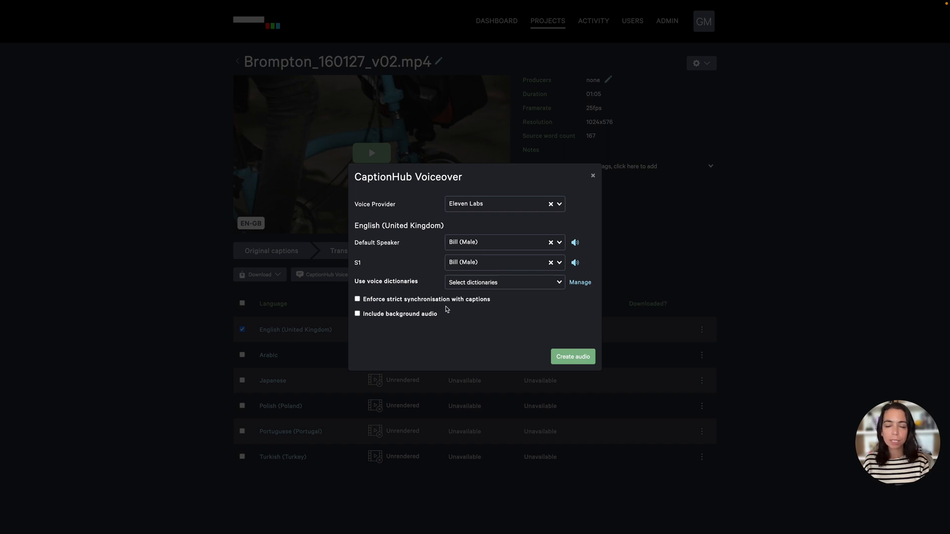
Enable strict synchronisation with captions and background audio, and create the English voiceover audio.
{"action": "left_click", "coordinate": [358, 300]}
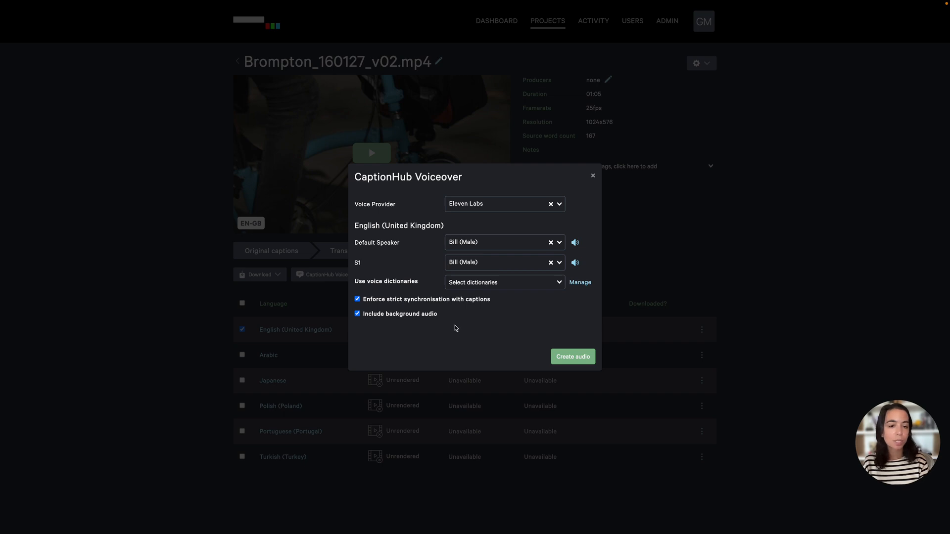
{"action": "left_click", "coordinate": [572, 355]}
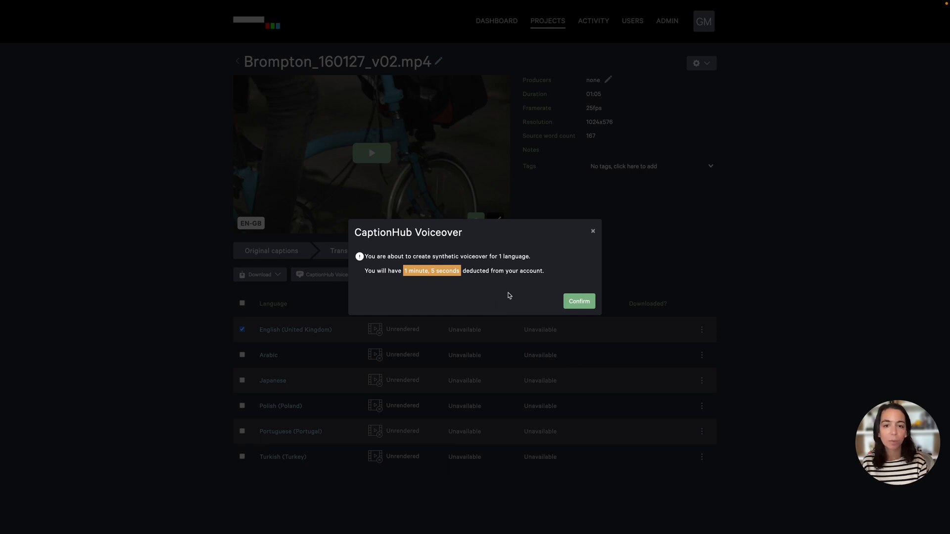
{"action": "left_click", "coordinate": [582, 302]}
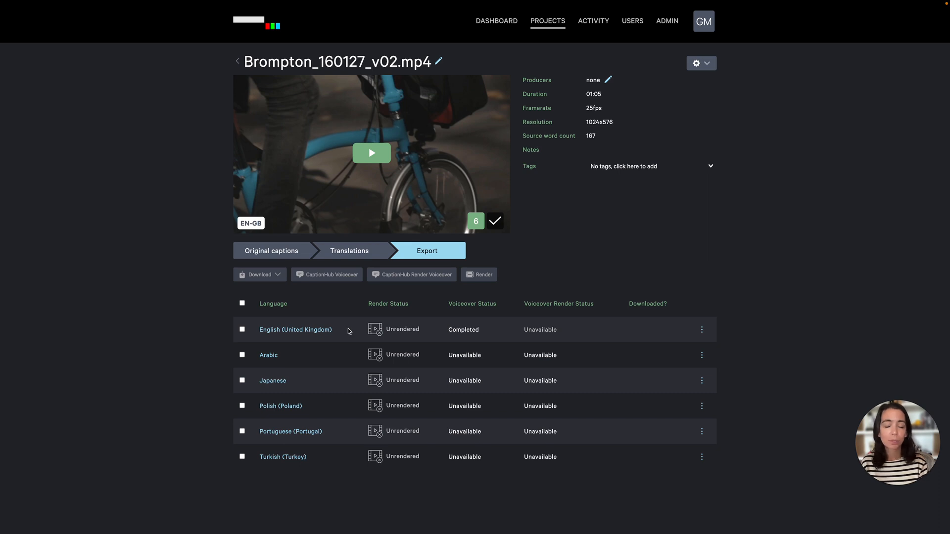
Add Spanish (Spain) and Italian translations to the project using the Amazon translation method.
{"action": "scroll", "coordinate": [349, 331], "scroll_direction": "down", "scroll_amount": 1}
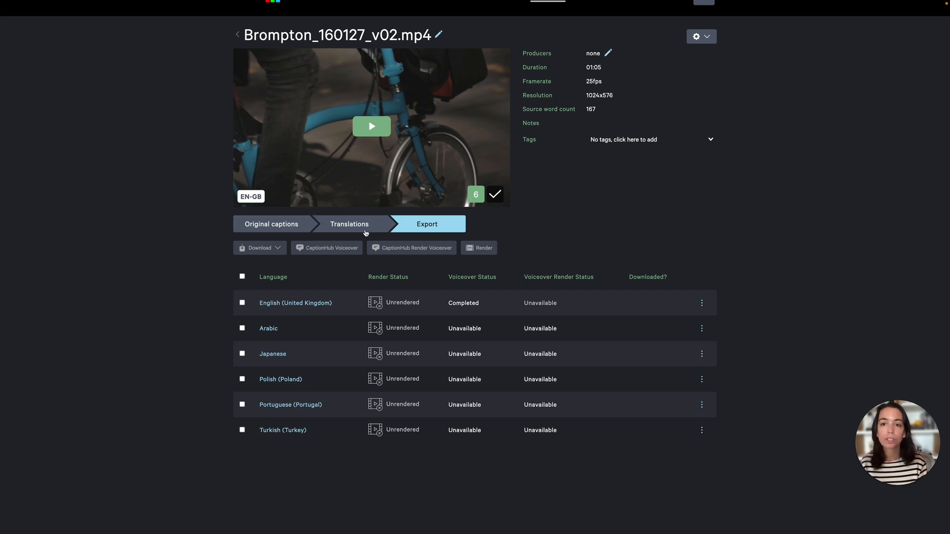
{"action": "left_click", "coordinate": [359, 230]}
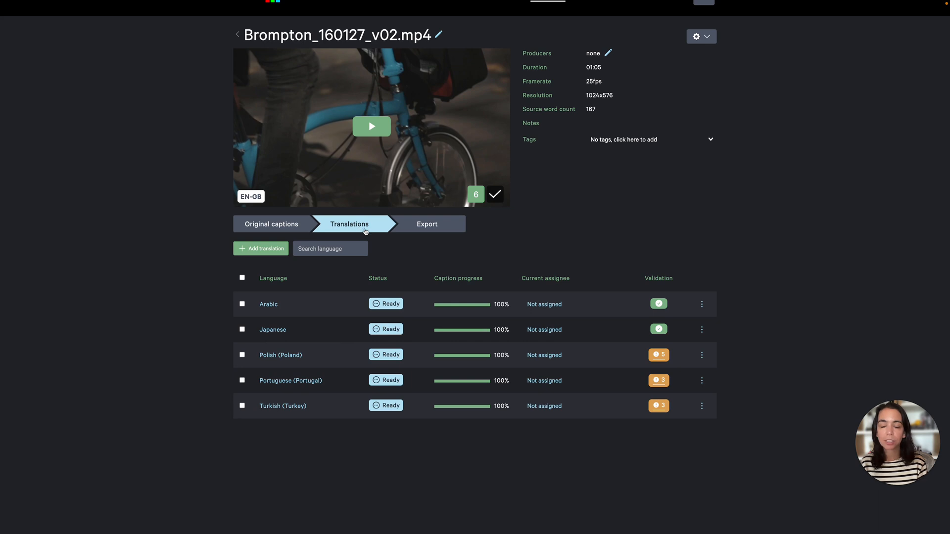
{"action": "left_click", "coordinate": [263, 250]}
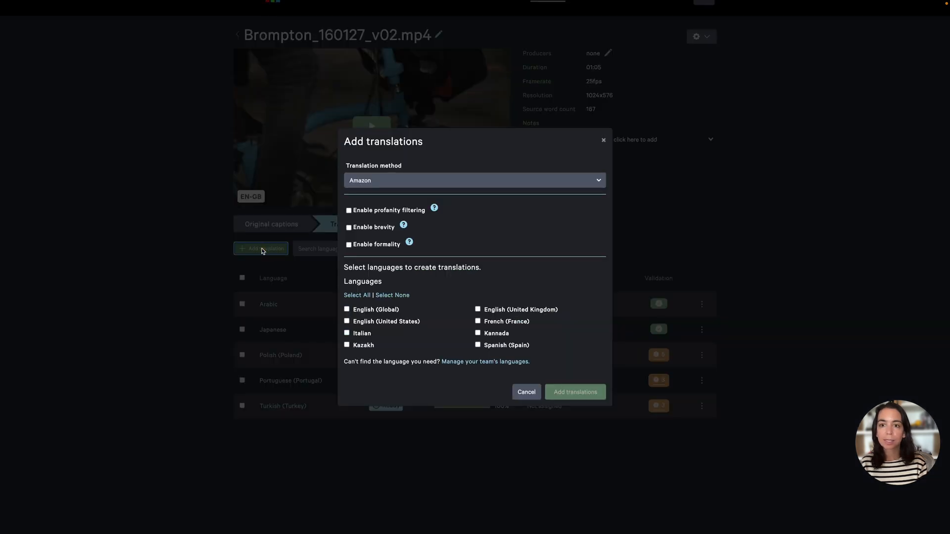
{"action": "left_click", "coordinate": [478, 345]}
{"action": "left_click", "coordinate": [347, 334]}
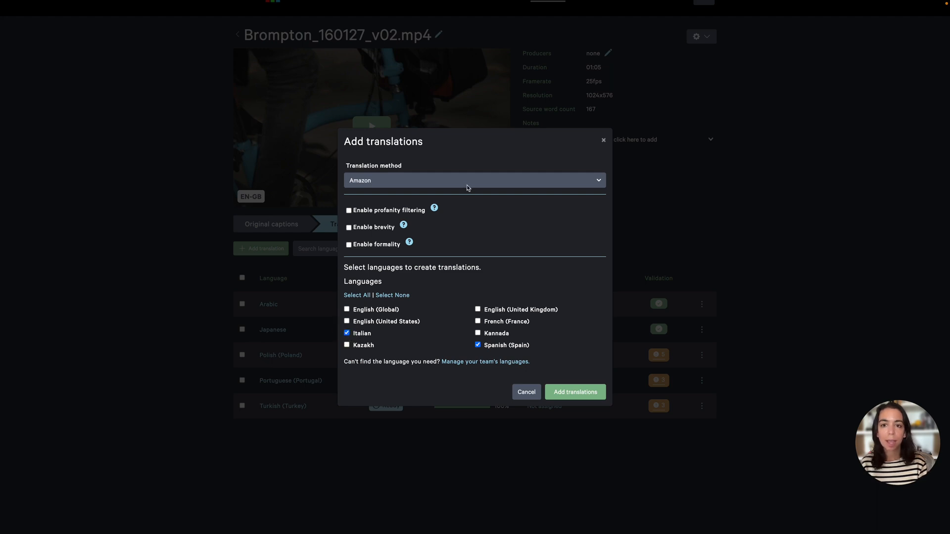
{"action": "left_click", "coordinate": [574, 392]}
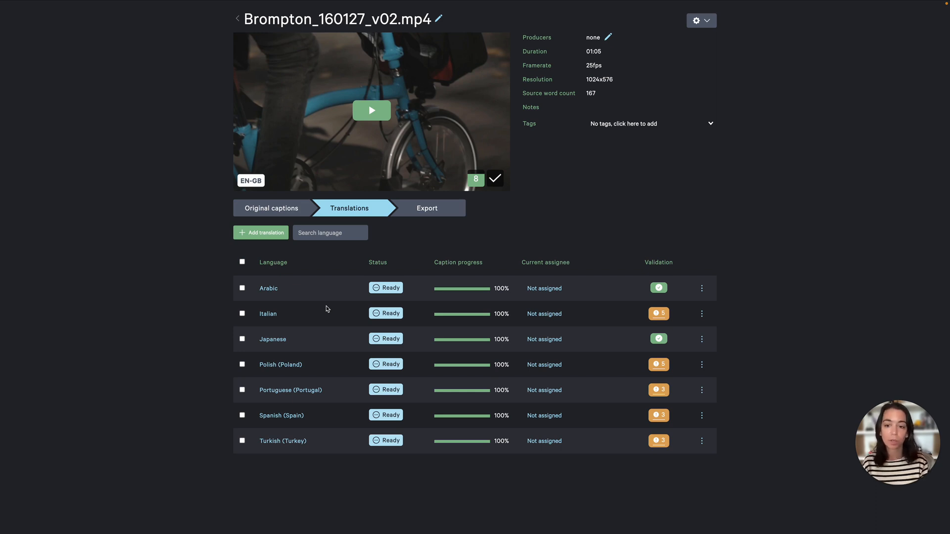
Start a CaptionHub Voiceover export for Spanish (Spain) and Italian with Eleven Labs as the voice provider.
{"action": "left_click", "coordinate": [433, 207]}
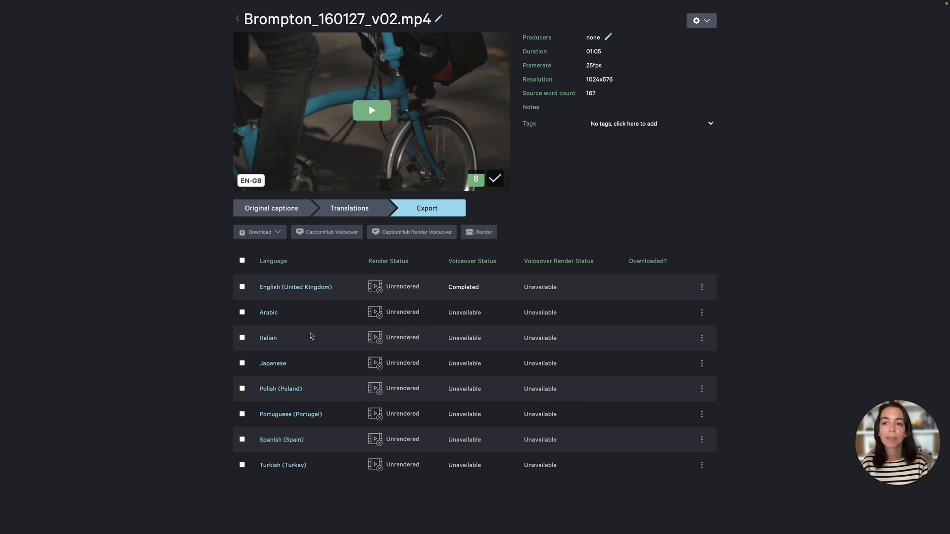
{"action": "scroll", "coordinate": [311, 337], "scroll_direction": "down", "scroll_amount": 2}
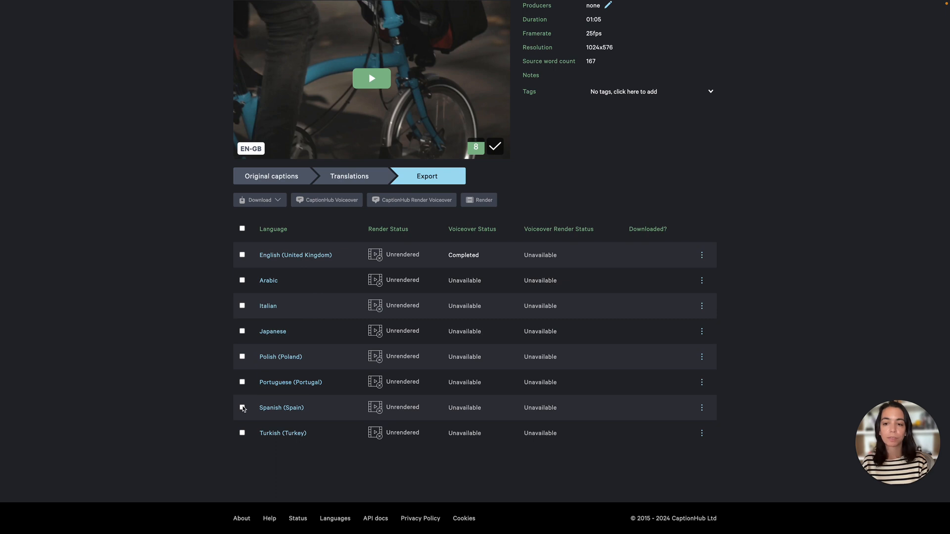
{"action": "left_click", "coordinate": [243, 408]}
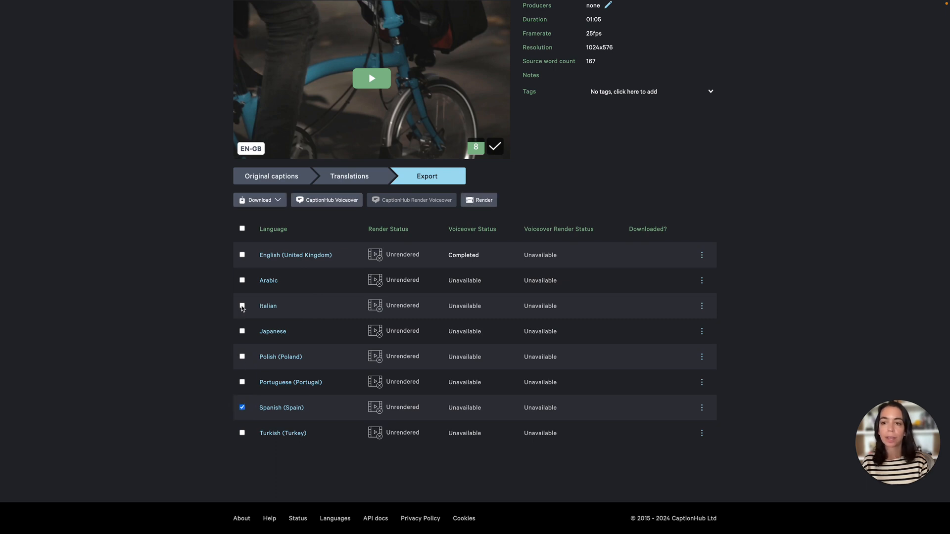
{"action": "left_click", "coordinate": [243, 307]}
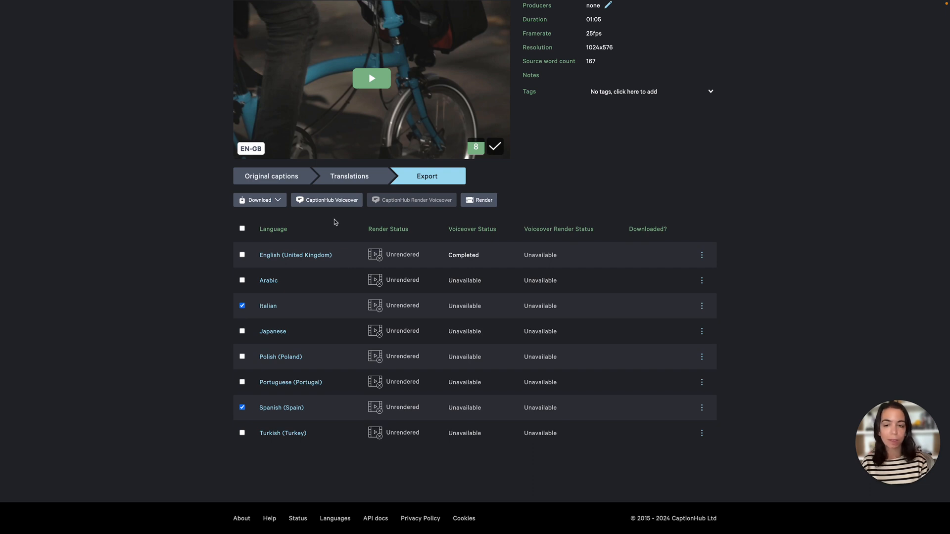
{"action": "left_click", "coordinate": [324, 201]}
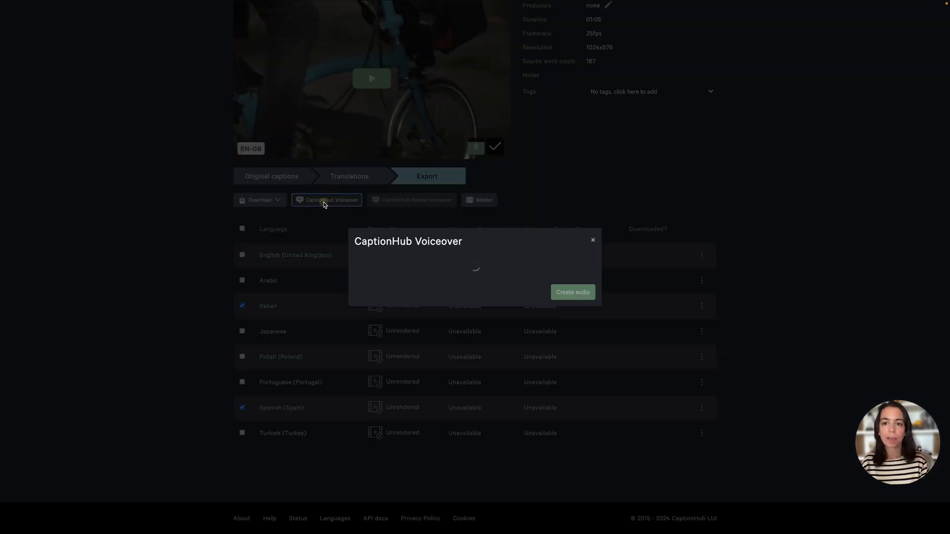
{"action": "left_click", "coordinate": [557, 188]}
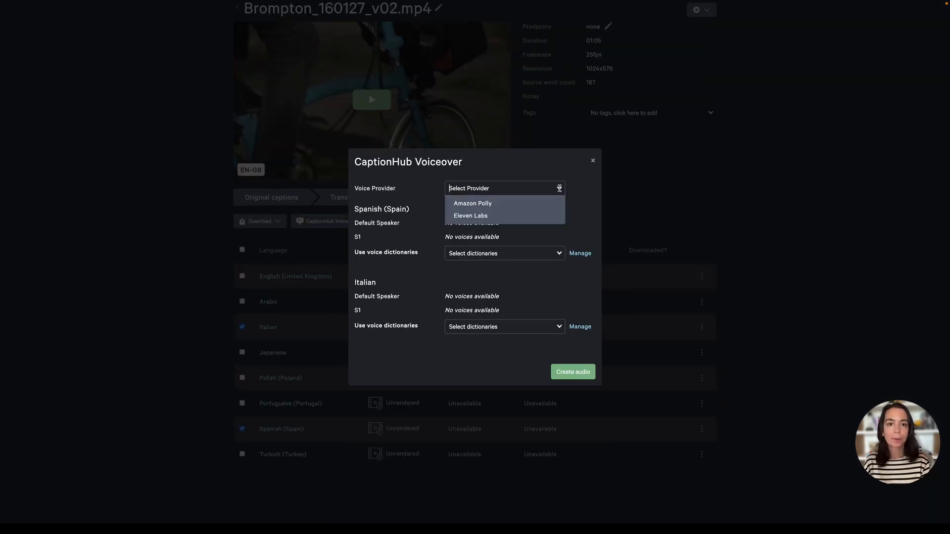
{"action": "left_click", "coordinate": [518, 214]}
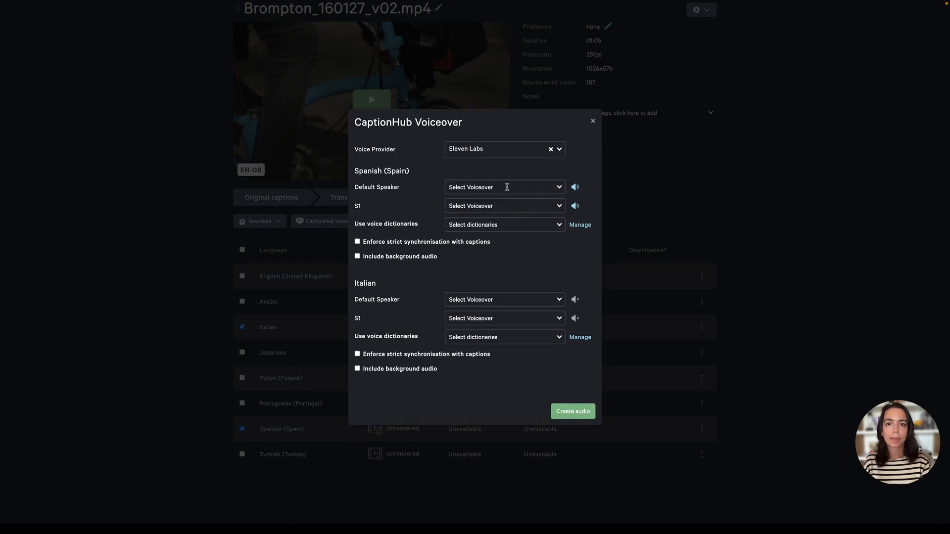
For Spanish (Spain), assign Callum (Male) to the Default Speaker and S1, and use the Voiceover dictionary (ES).
{"action": "left_click", "coordinate": [506, 189]}
{"action": "left_click", "coordinate": [505, 214]}
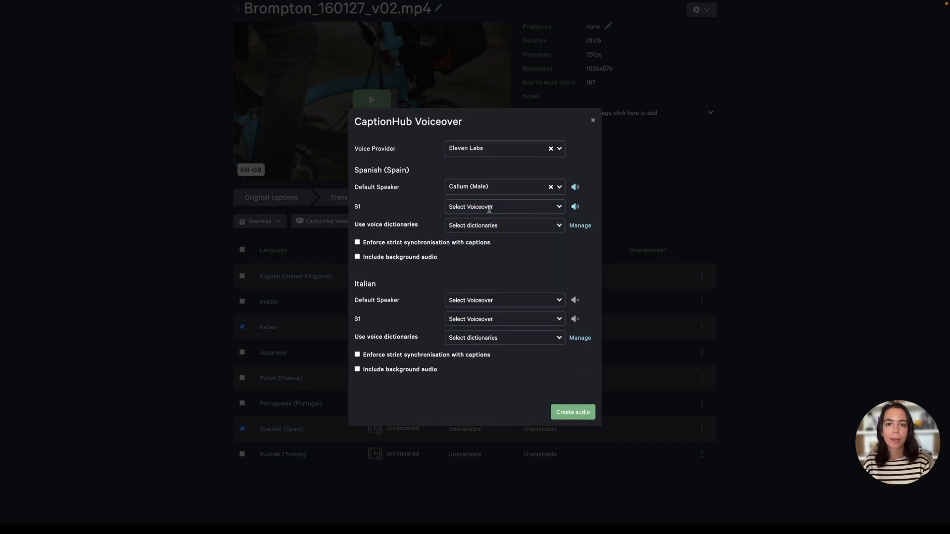
{"action": "left_click", "coordinate": [490, 206]}
{"action": "left_click", "coordinate": [485, 233]}
{"action": "left_click", "coordinate": [485, 229]}
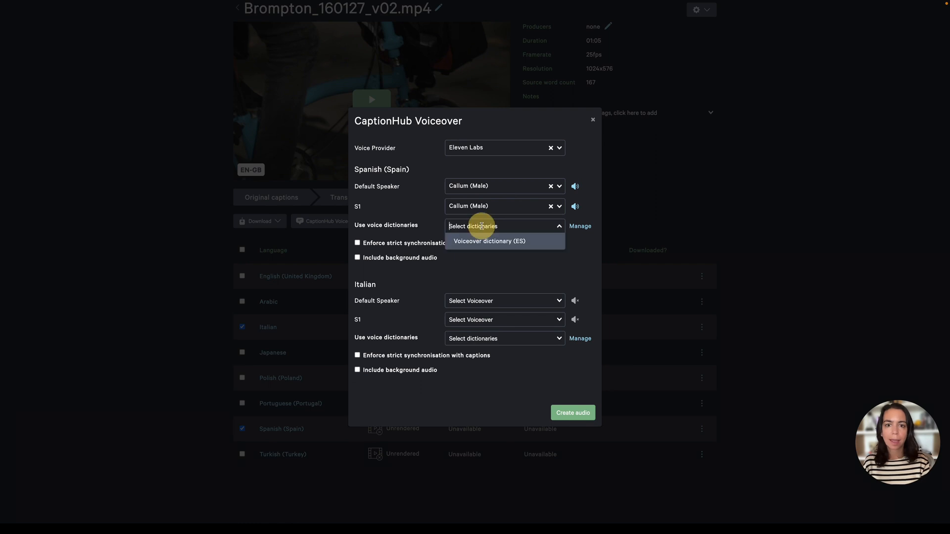
{"action": "left_click", "coordinate": [484, 241]}
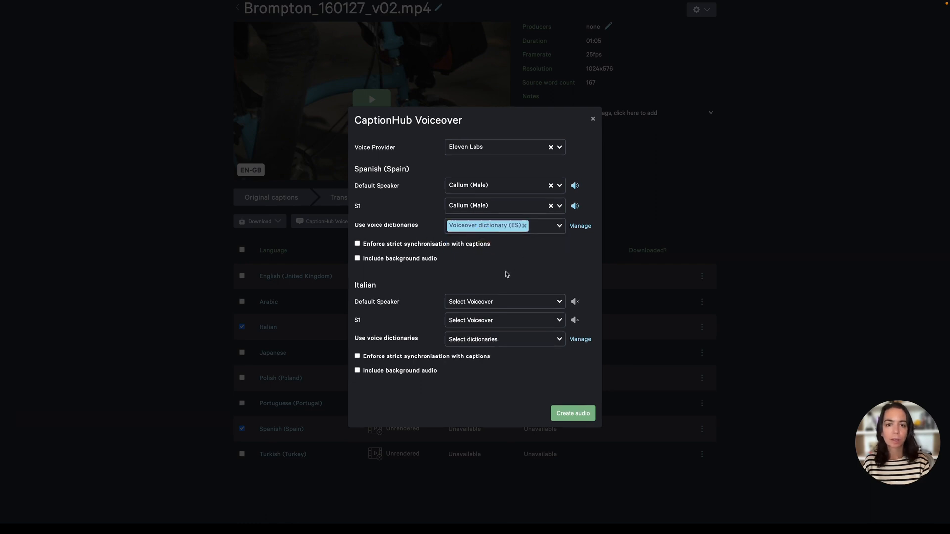
For Italian, assign Charlie (Male) to the Default Speaker and S1, and create the voiceover audio for both languages.
{"action": "left_click", "coordinate": [515, 303]}
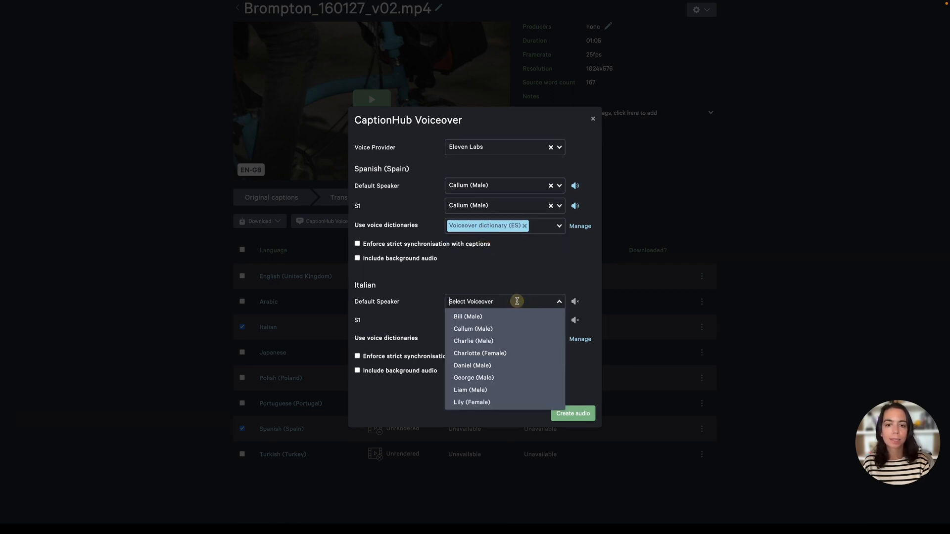
{"action": "left_click", "coordinate": [493, 338]}
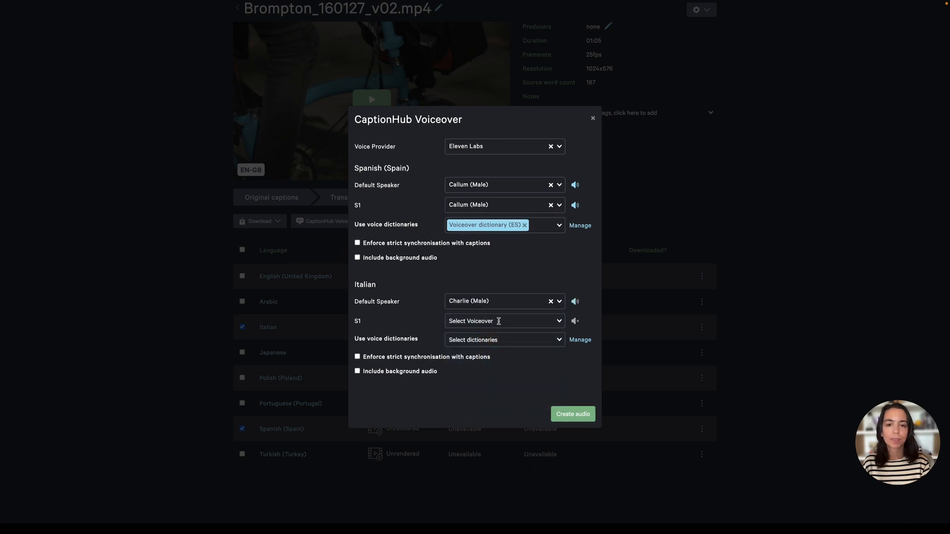
{"action": "left_click", "coordinate": [499, 322]}
{"action": "left_click", "coordinate": [481, 358]}
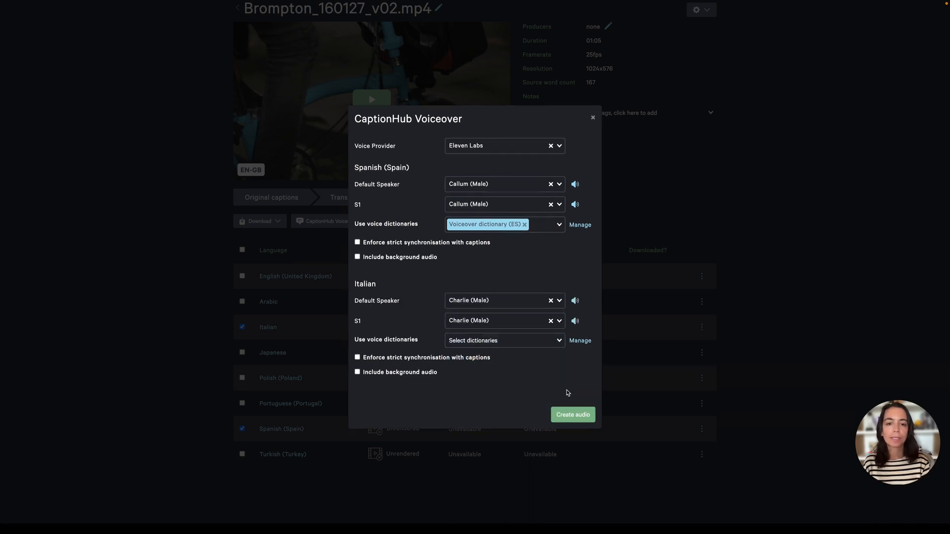
{"action": "left_click", "coordinate": [571, 414]}
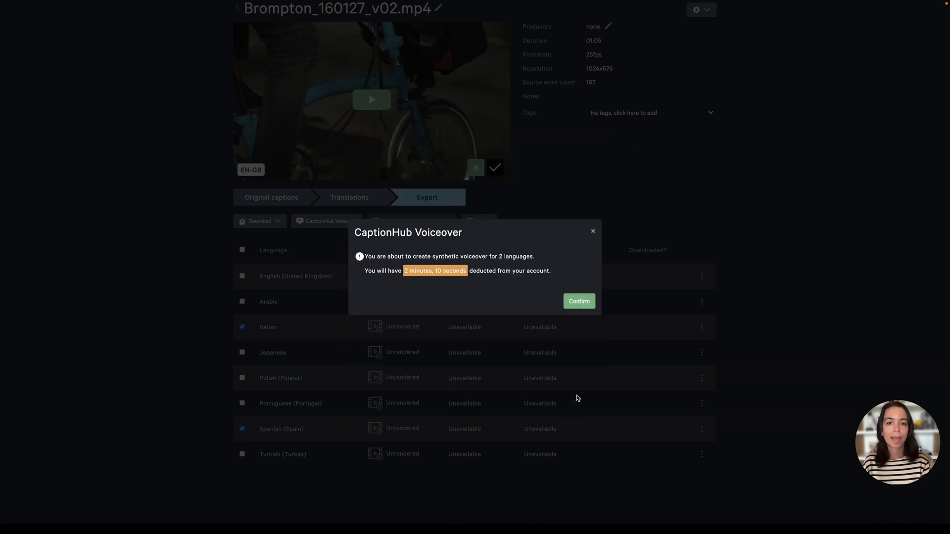
{"action": "left_click", "coordinate": [574, 301]}
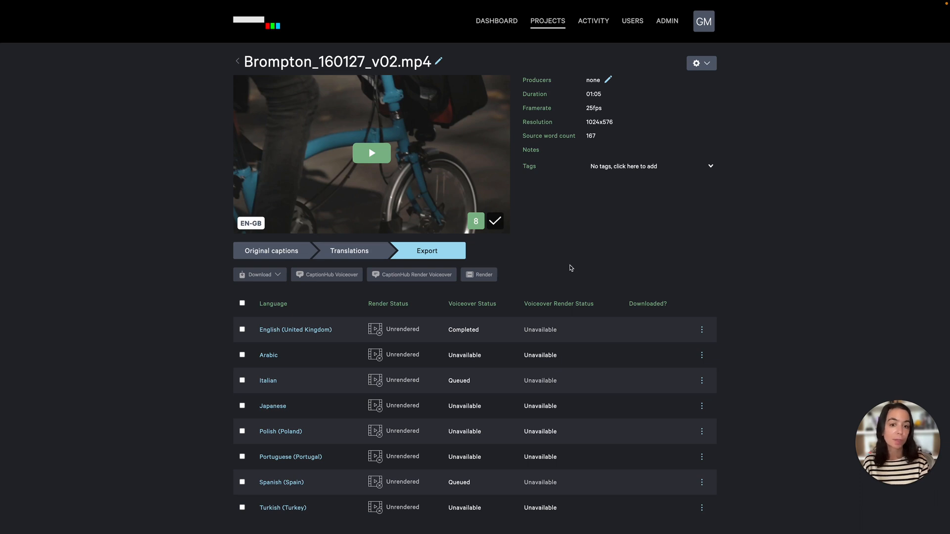
Download the CaptionHub Voiceover audio for English (United Kingdom).
{"action": "scroll", "coordinate": [569, 265], "scroll_direction": "down", "scroll_amount": 1}
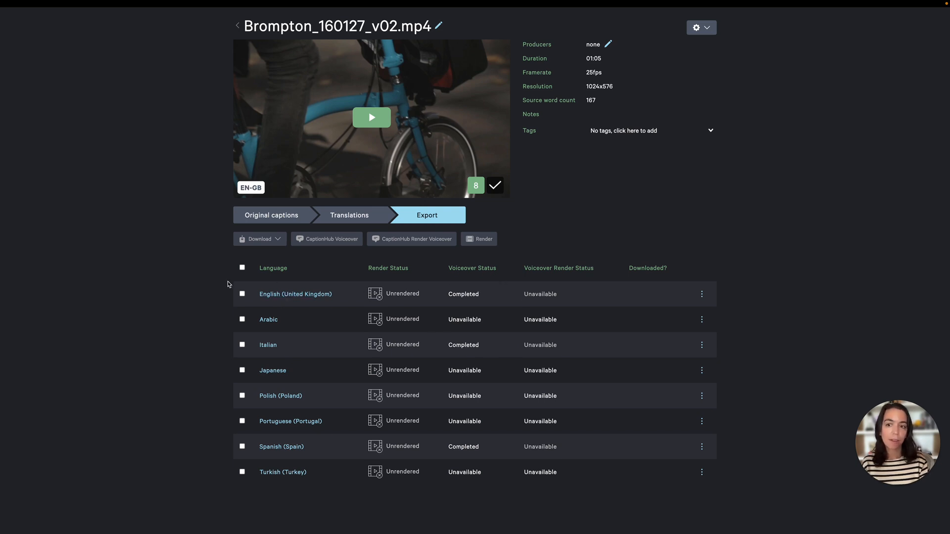
{"action": "left_click", "coordinate": [243, 295]}
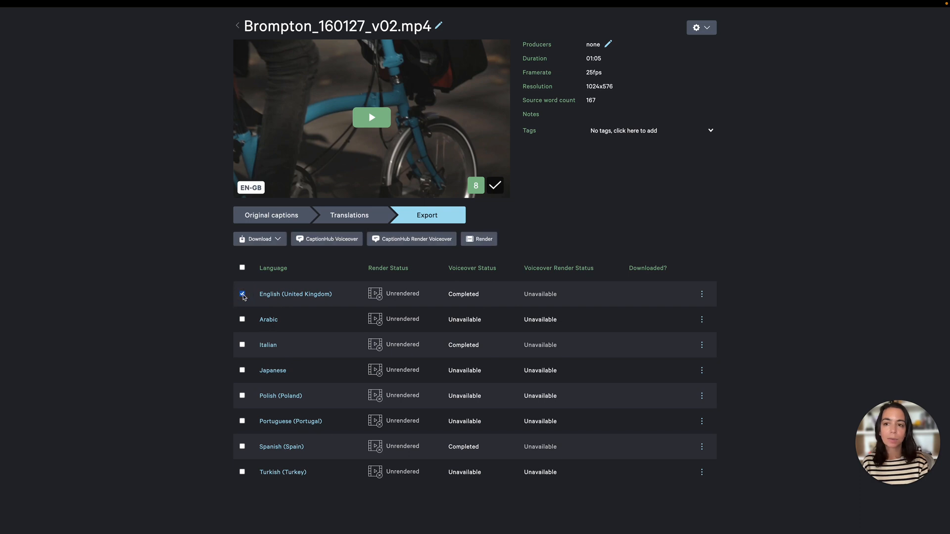
{"action": "left_click", "coordinate": [275, 240]}
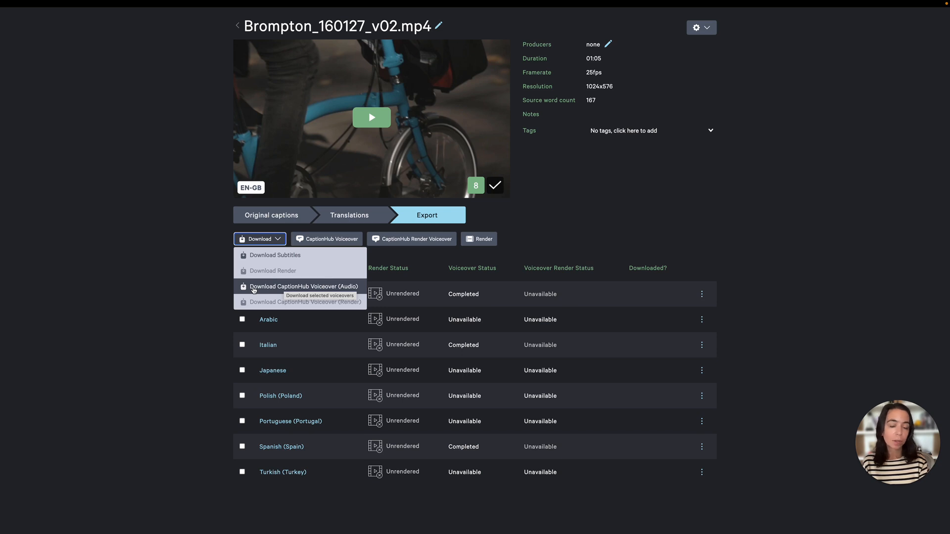
{"action": "left_click", "coordinate": [253, 288]}
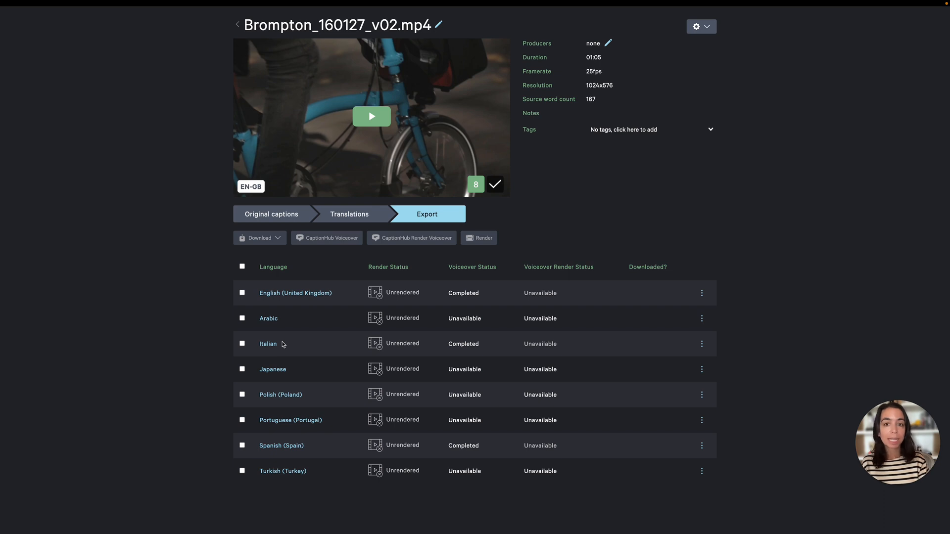
Render the Italian video with its CaptionHub voiceover and download the voiceover render.
{"action": "left_click", "coordinate": [242, 345]}
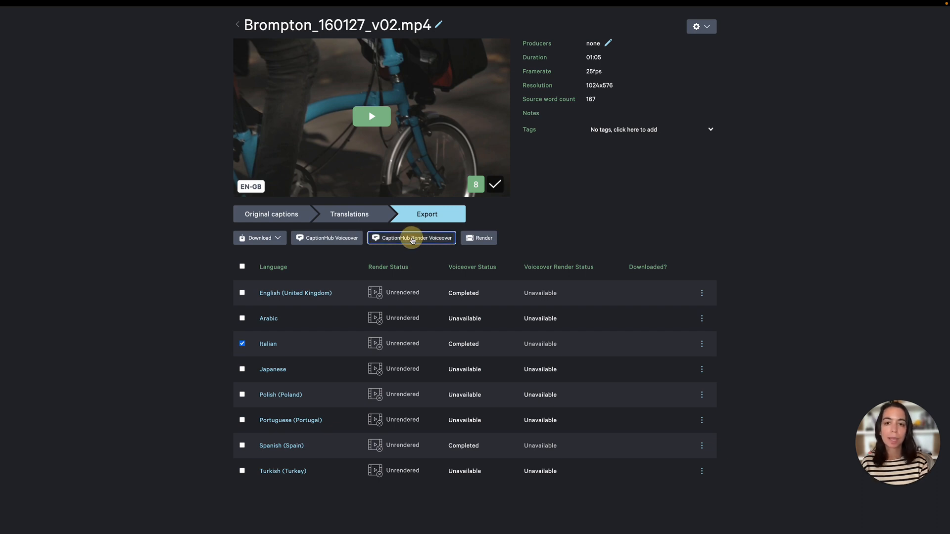
{"action": "left_click", "coordinate": [413, 240]}
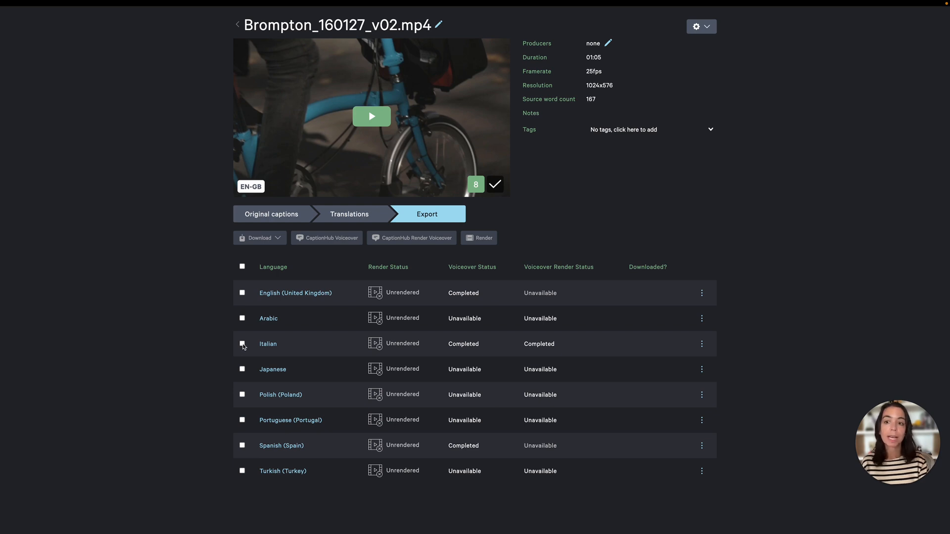
{"action": "left_click", "coordinate": [242, 344]}
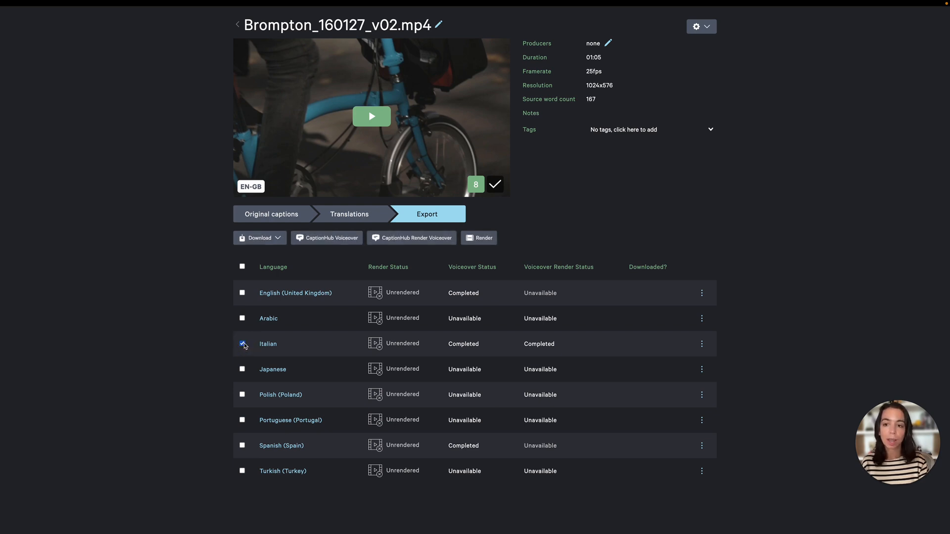
{"action": "left_click", "coordinate": [279, 241]}
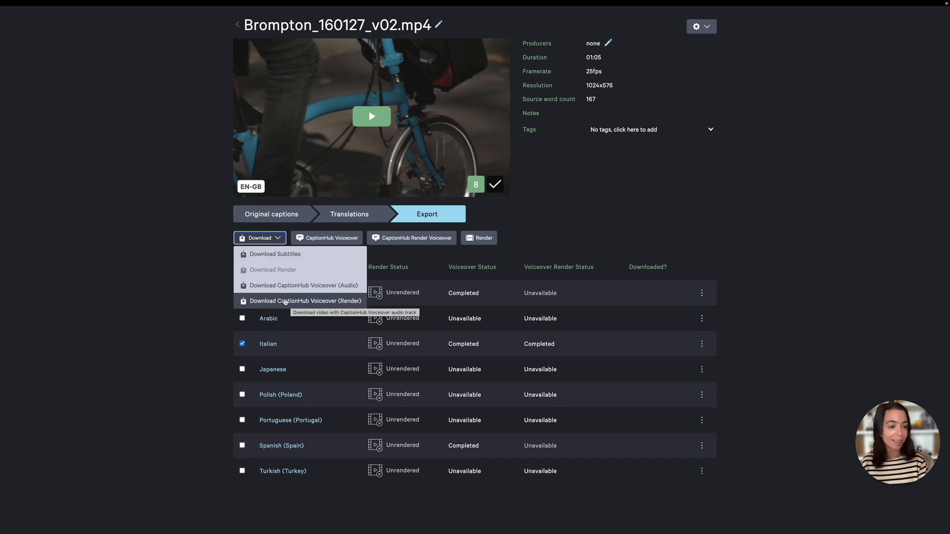
{"action": "left_click", "coordinate": [286, 301]}
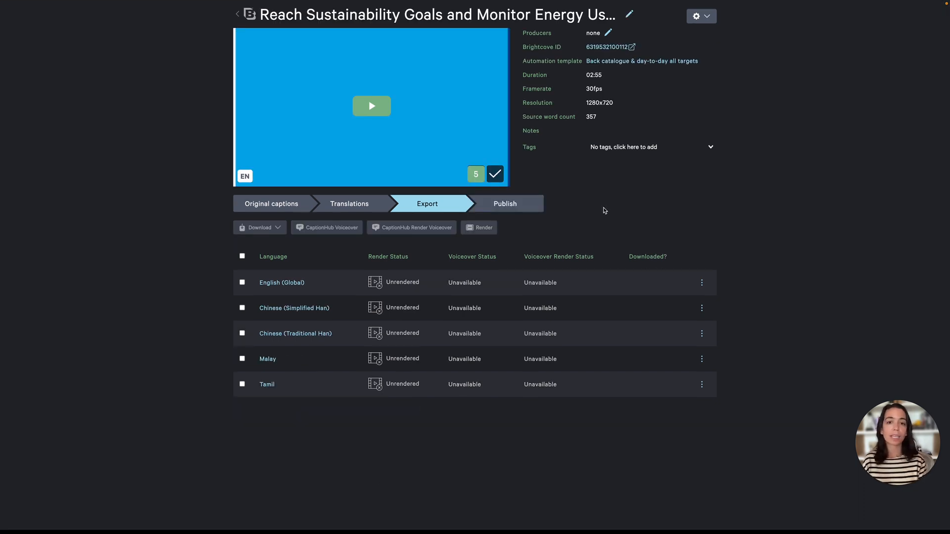
In the publishing stage of the Reach Sustainability Goals project, select English (Global) and Chinese (Simplified Han).
{"action": "left_click", "coordinate": [516, 207]}
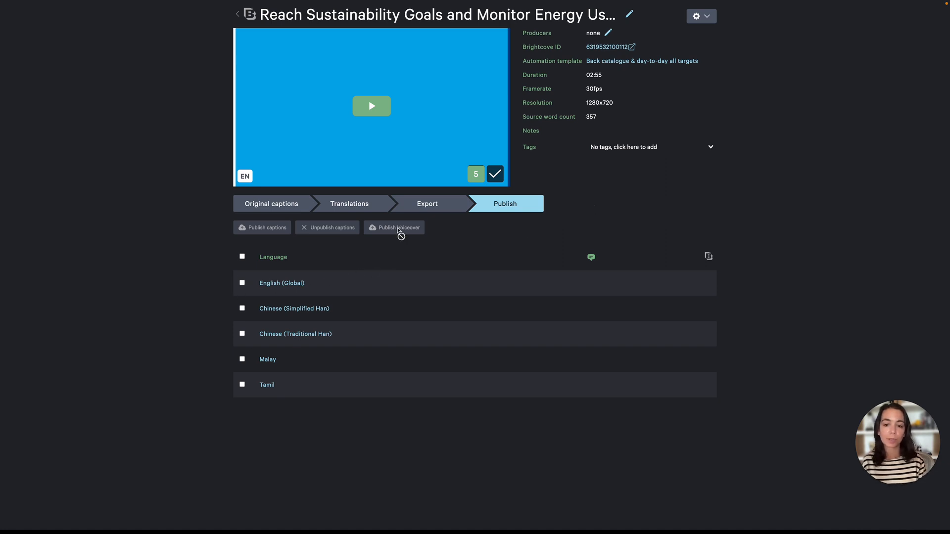
{"action": "left_click", "coordinate": [242, 284]}
{"action": "left_click", "coordinate": [242, 308]}
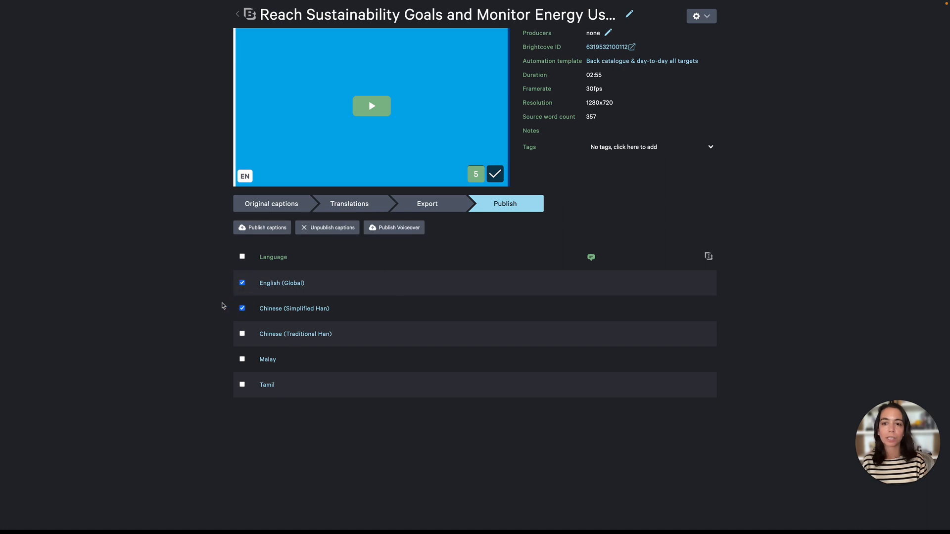